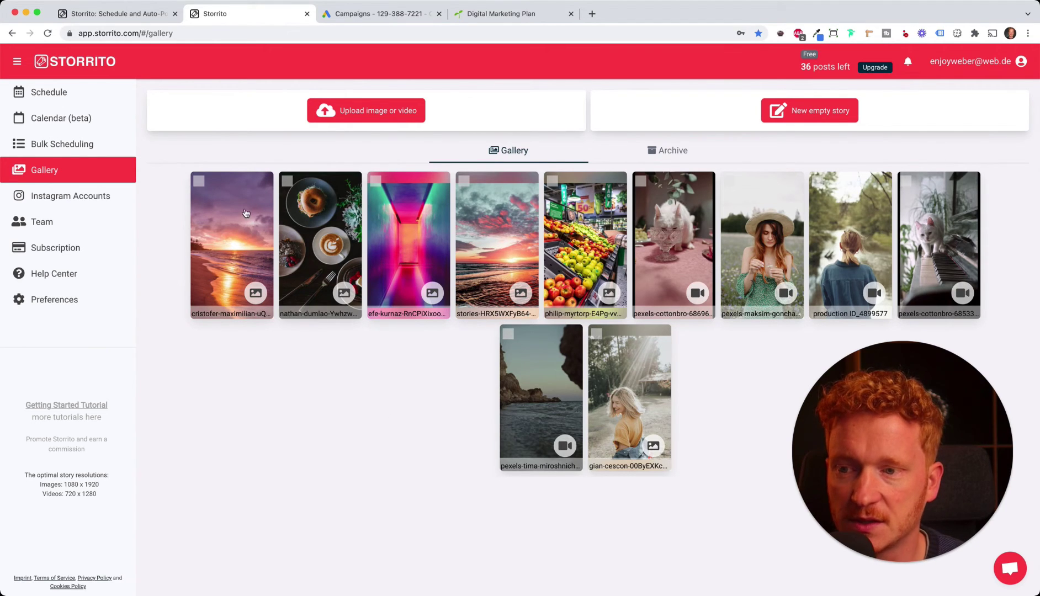
# Open the options dialog for the sunset beach photo in the Gallery.
pyautogui.click(248, 227)
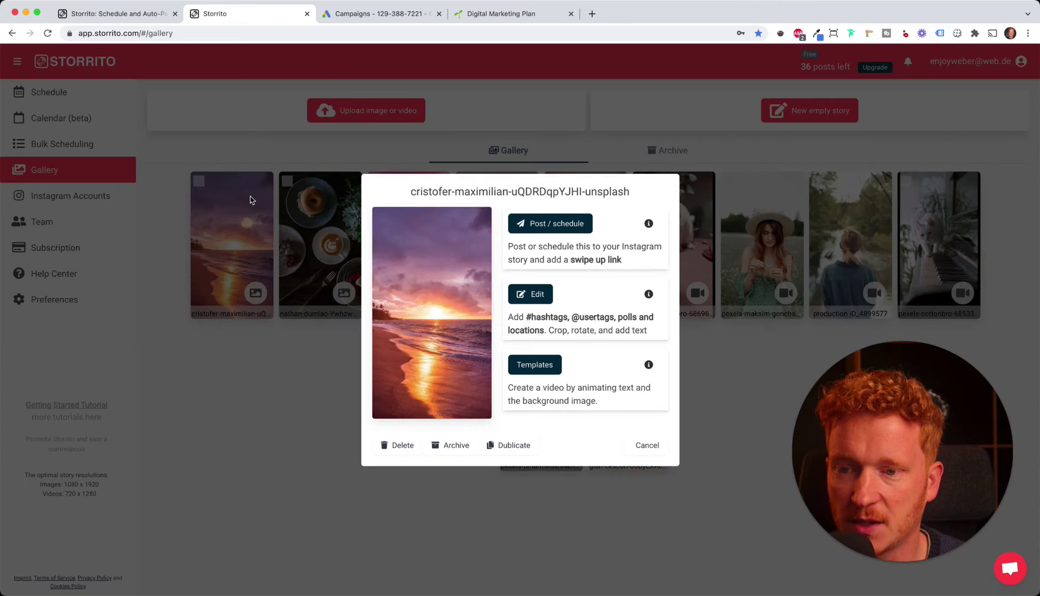
# Start an animated story from the sunset photo, preview each background preset, and apply Zoom In.
pyautogui.click(547, 371)
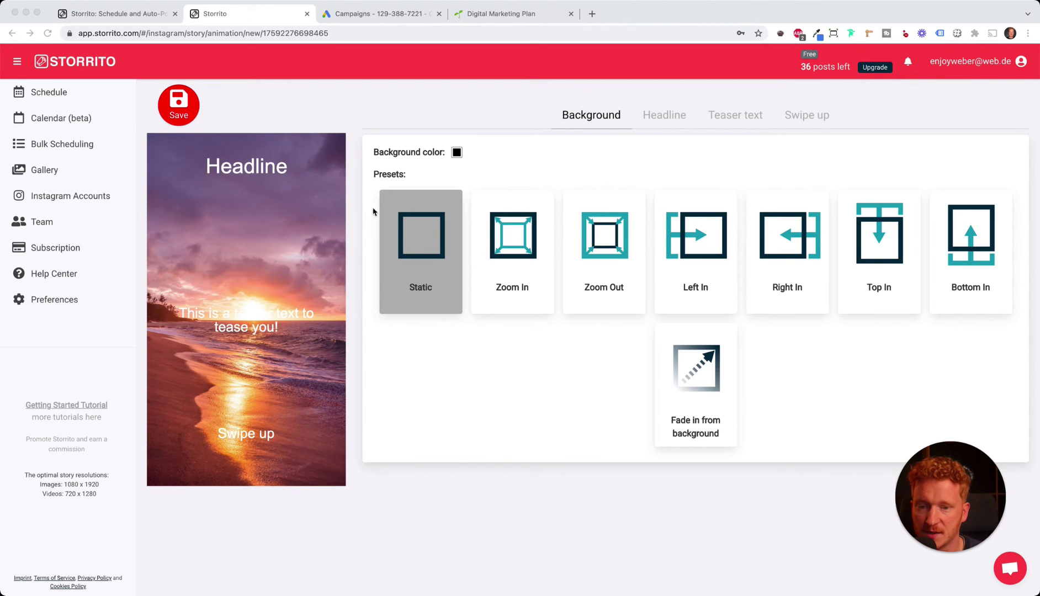
pyautogui.click(516, 244)
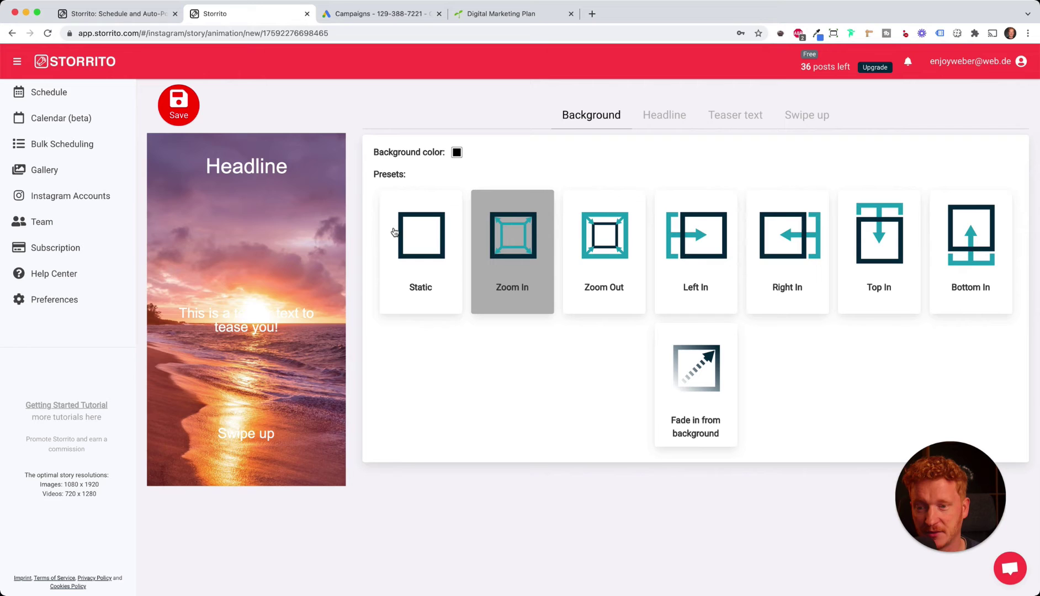
pyautogui.click(610, 248)
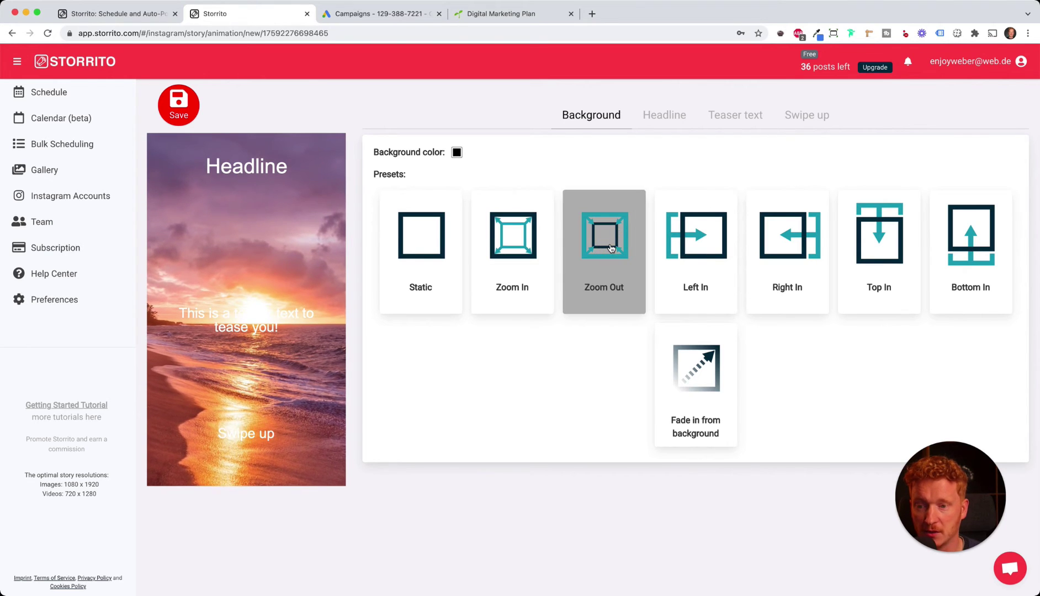
pyautogui.click(682, 247)
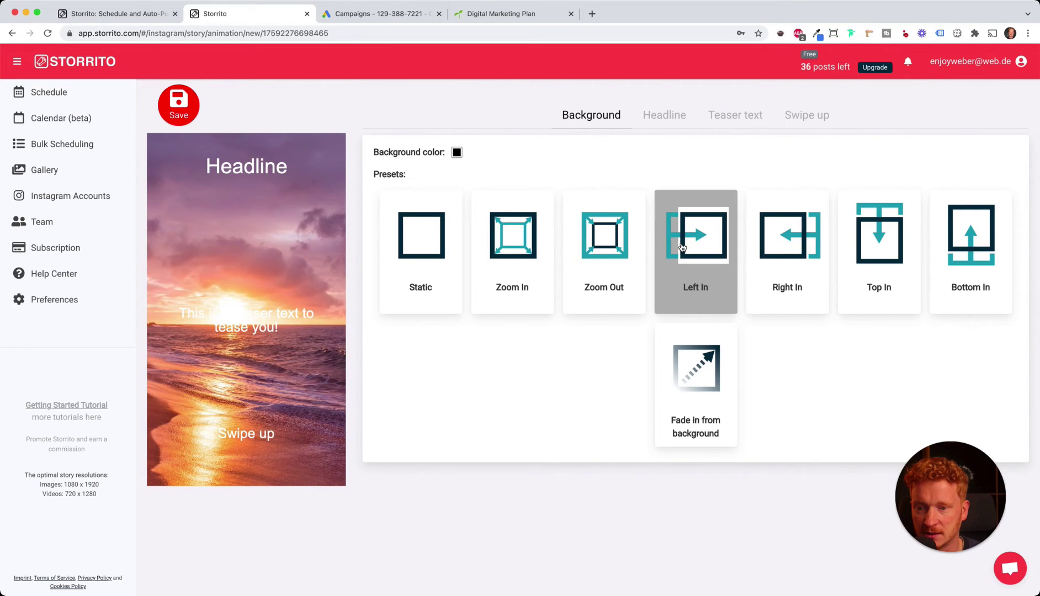
pyautogui.click(775, 245)
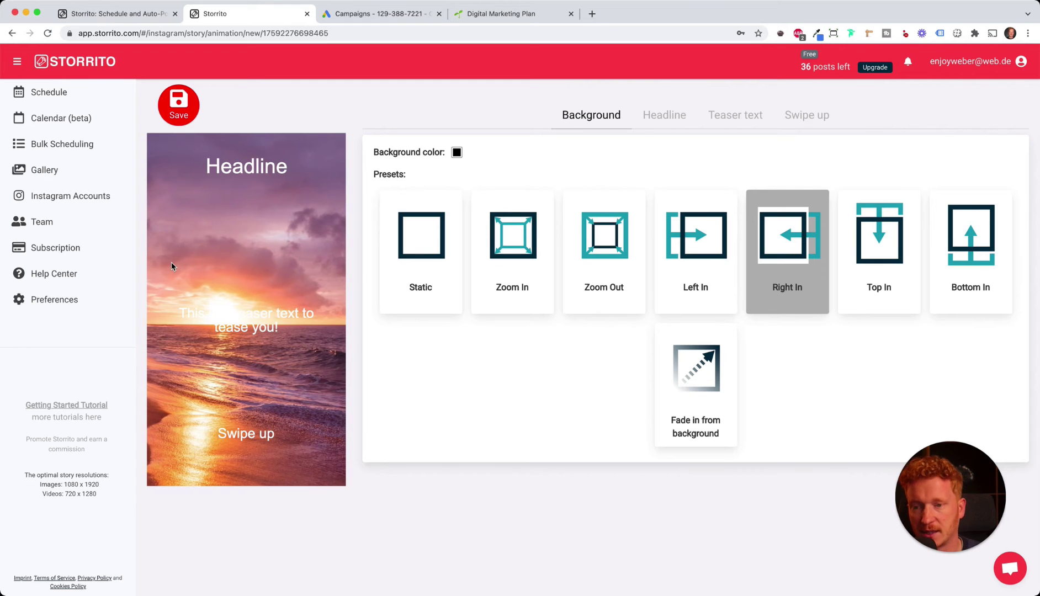
pyautogui.click(879, 242)
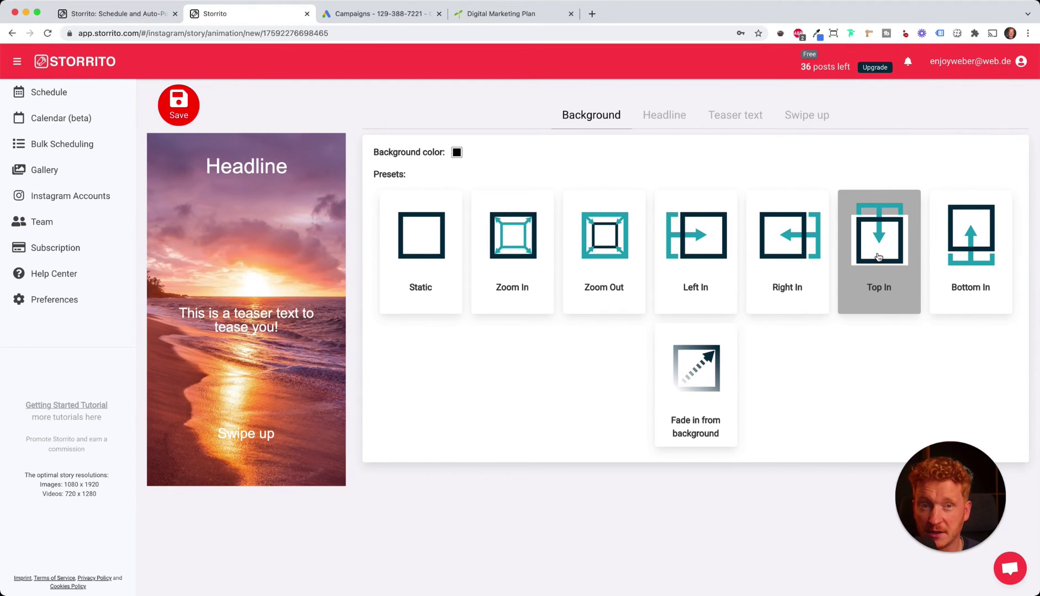
pyautogui.click(985, 254)
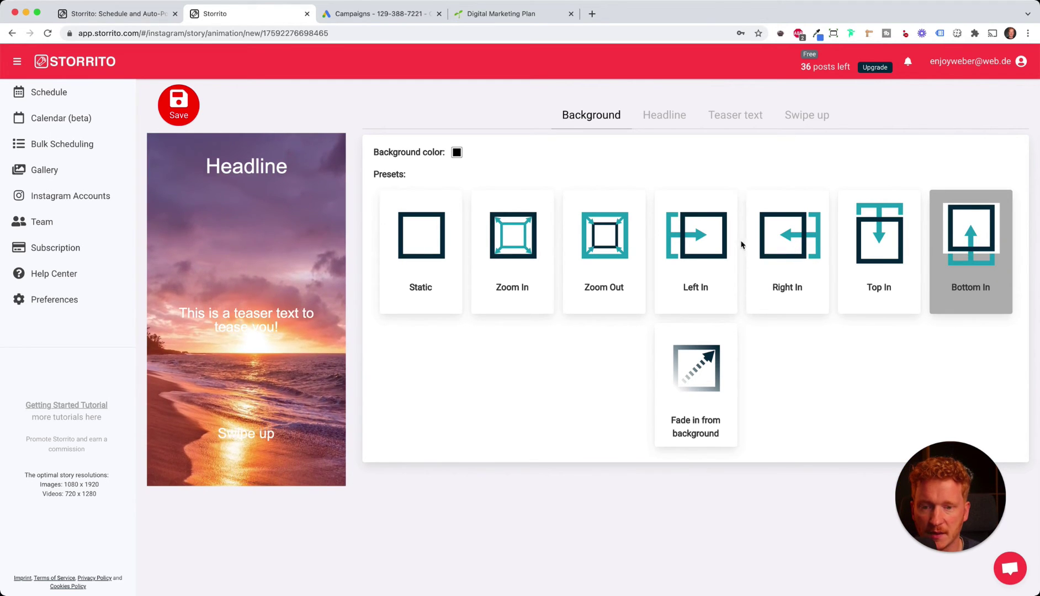
pyautogui.click(524, 247)
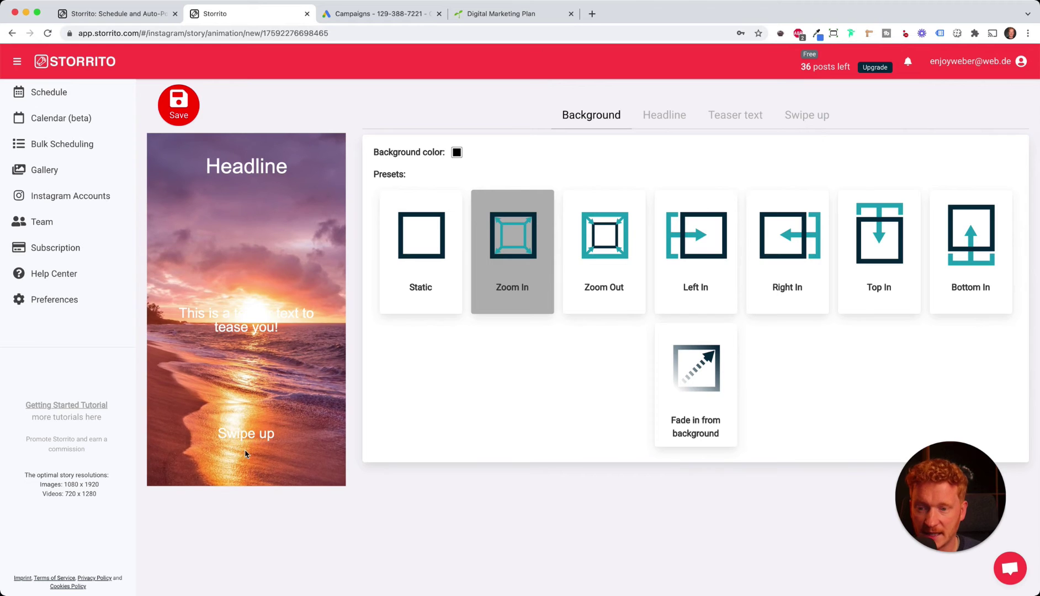
# Replace the placeholder headline with 'Summer Holiday' and set its size to 70.
pyautogui.click(671, 122)
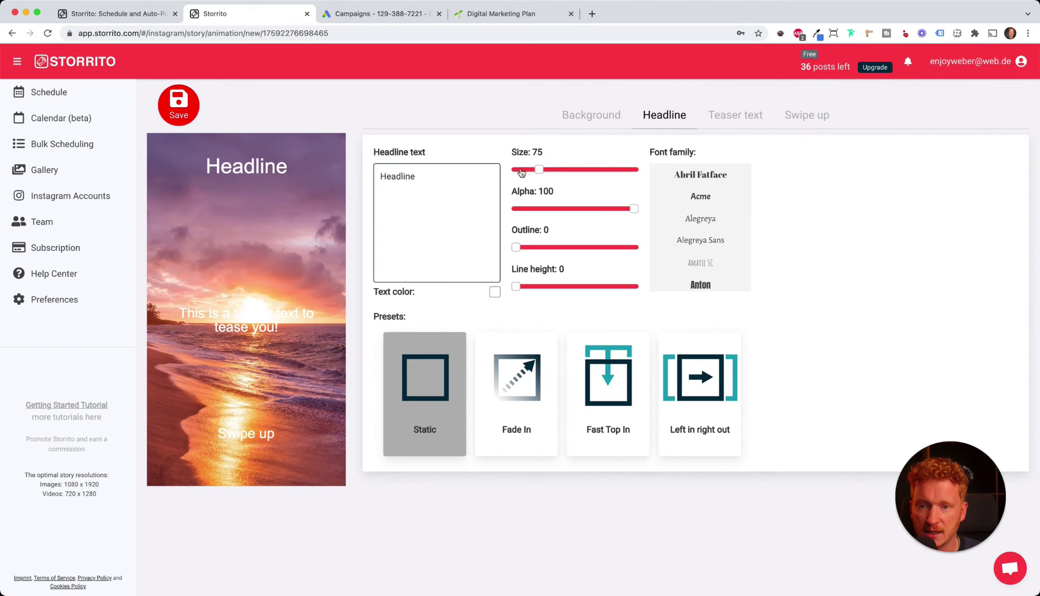
pyautogui.doubleClick(421, 177)
pyautogui.press('BackSpace')
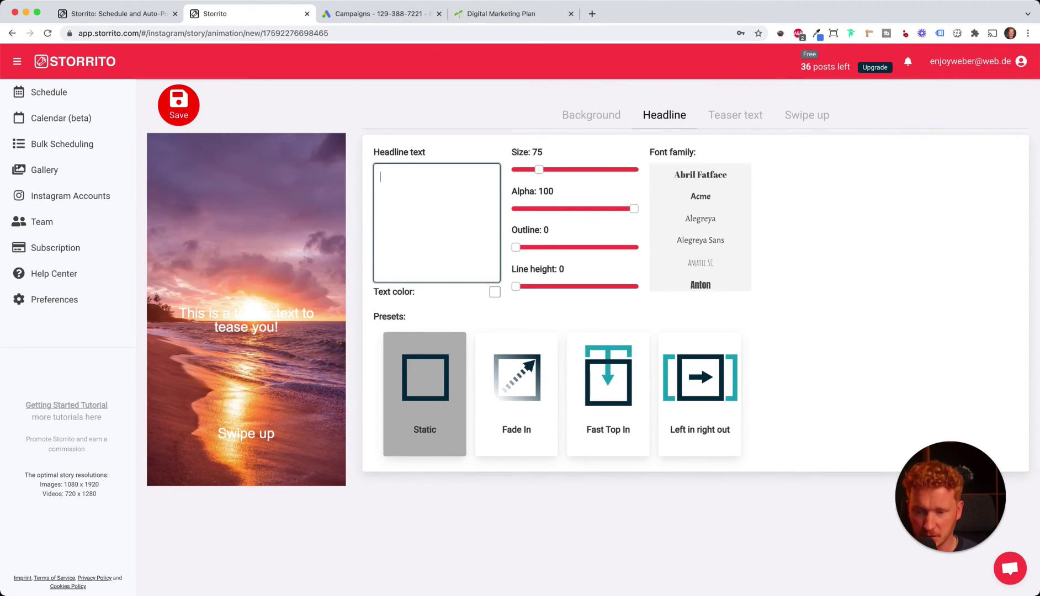
pyautogui.write('Summer Holiday')
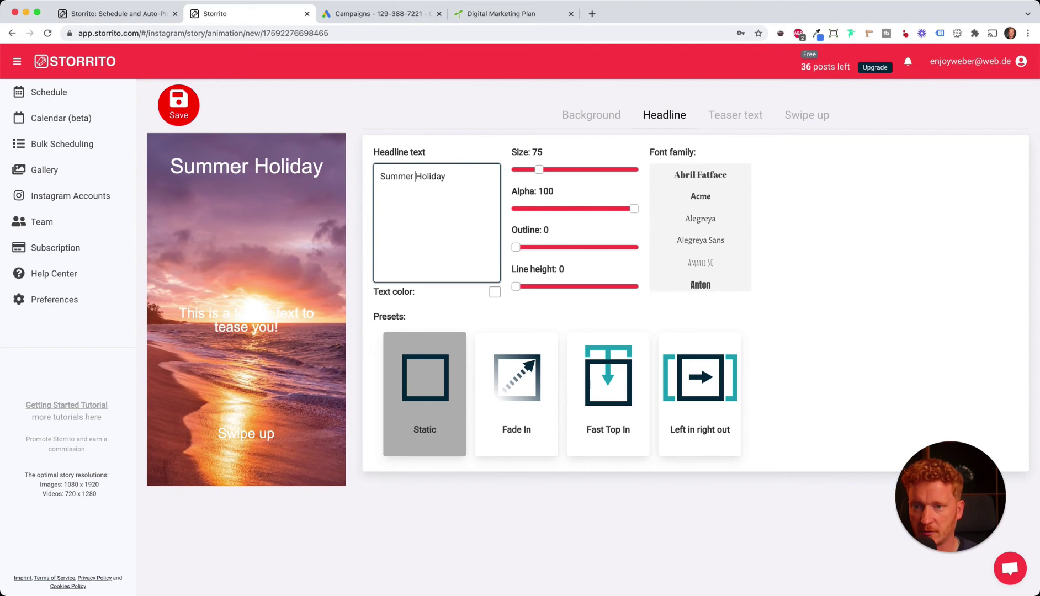
pyautogui.click(540, 173)
pyautogui.moveTo(541, 173)
pyautogui.mouseDown()
pyautogui.moveTo(553, 173)
pyautogui.moveTo(537, 173)
pyautogui.mouseUp()
# Try opacity, outline and line-height tweaks, then add a blank line before the headline to lower it.
pyautogui.moveTo(635, 210); pyautogui.dragTo(693, 213)
pyautogui.moveTo(525, 245)
pyautogui.mouseDown()
pyautogui.moveTo(591, 245)
pyautogui.moveTo(507, 245)
pyautogui.mouseUp()
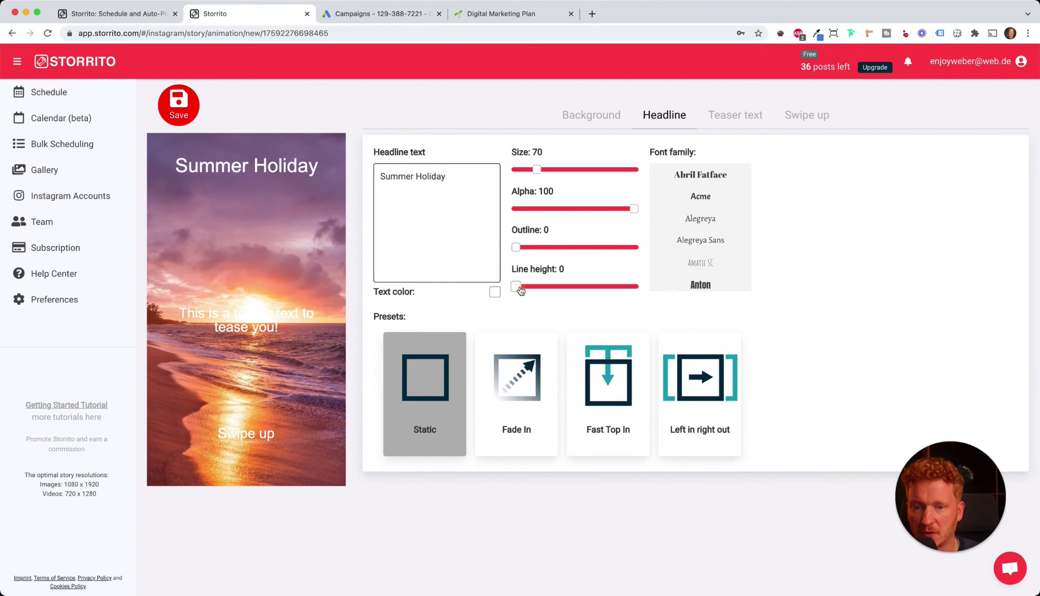
pyautogui.moveTo(519, 288); pyautogui.dragTo(522, 286)
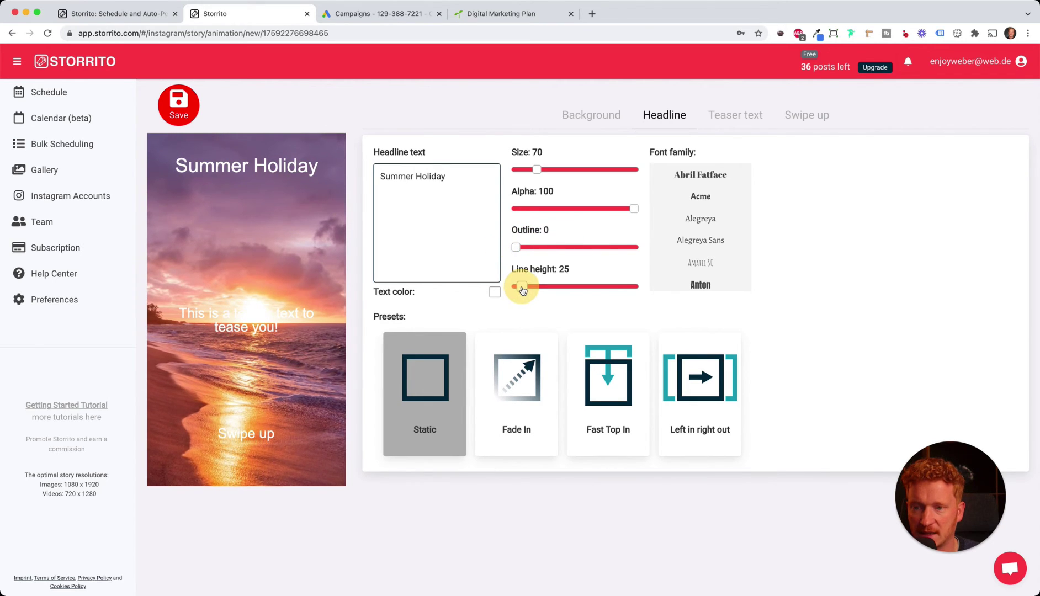
pyautogui.click(414, 176)
pyautogui.press('Return')
pyautogui.moveTo(523, 287)
pyautogui.mouseDown()
pyautogui.moveTo(591, 291)
pyautogui.moveTo(510, 287)
pyautogui.mouseUp()
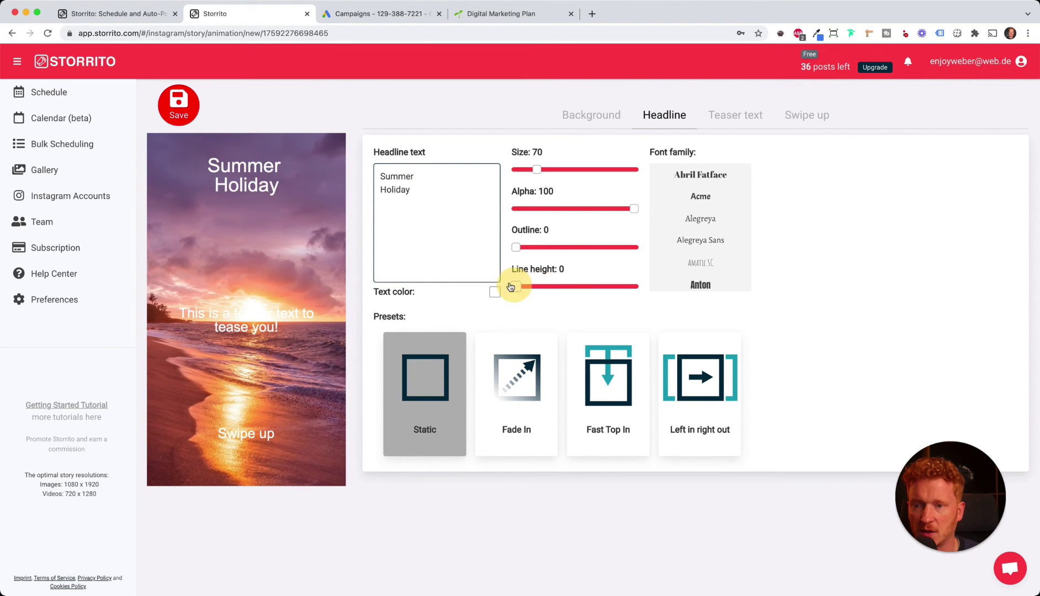
pyautogui.click(381, 189)
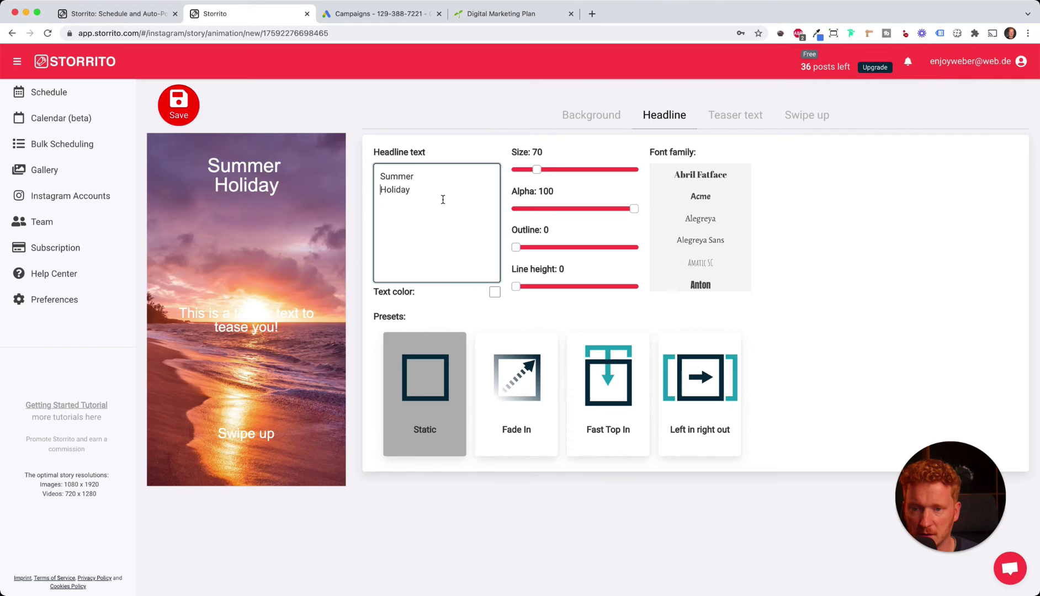
pyautogui.press('BackSpace')
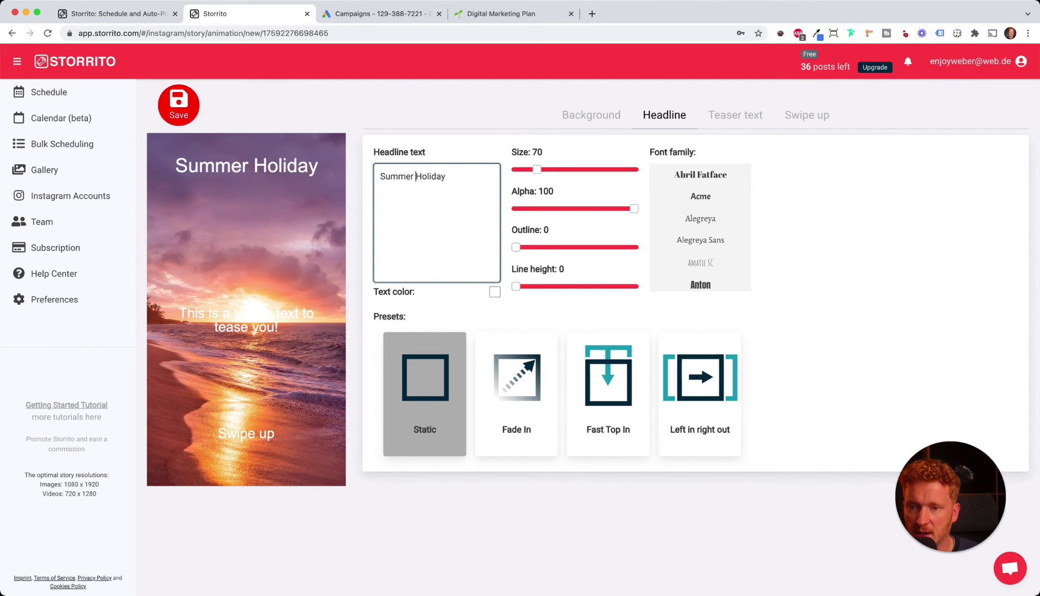
pyautogui.press('Left')
pyautogui.press('Left')
pyautogui.press('Left')
pyautogui.press('Left')
pyautogui.press('Left')
pyautogui.press('Left')
pyautogui.press('Left')
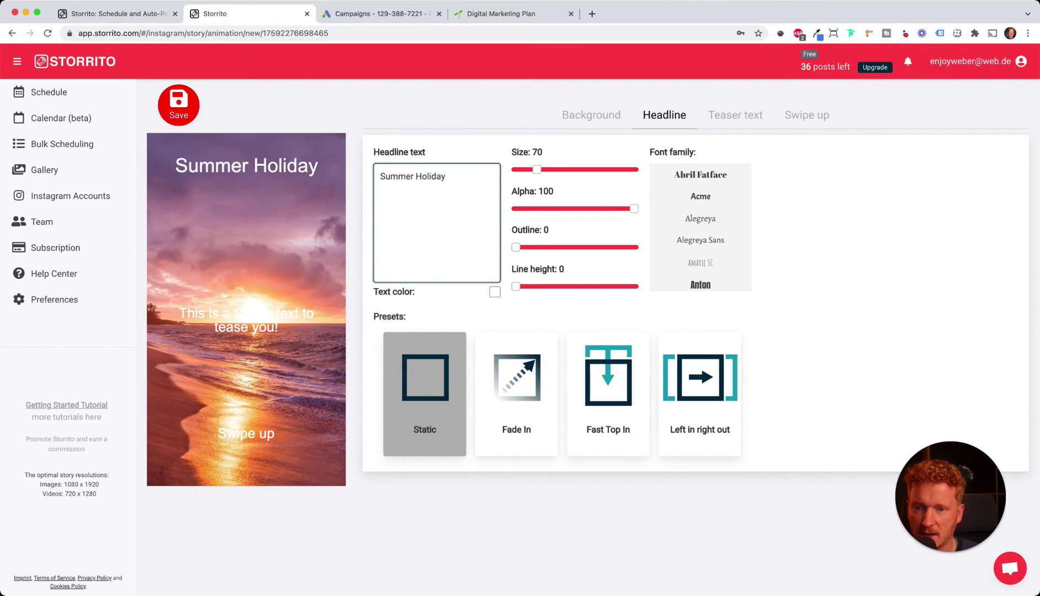
pyautogui.press('Return')
pyautogui.press('Return')
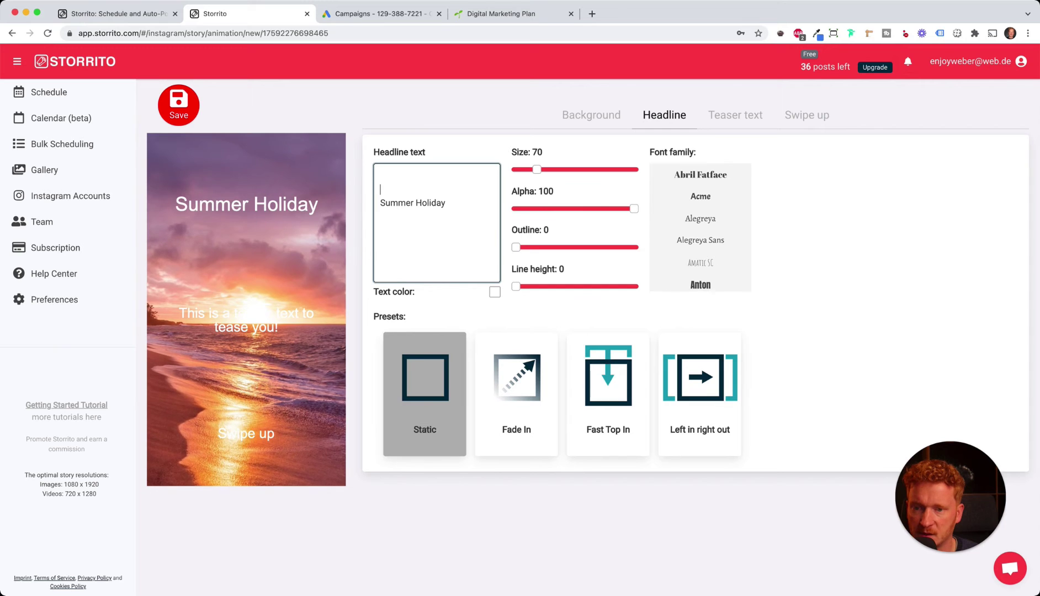
# Set the headline line height to 15 and apply the 'Left in right out' animation preset.
pyautogui.moveTo(516, 286)
pyautogui.mouseDown()
pyautogui.moveTo(564, 286)
pyautogui.moveTo(494, 287)
pyautogui.moveTo(520, 287)
pyautogui.mouseUp()
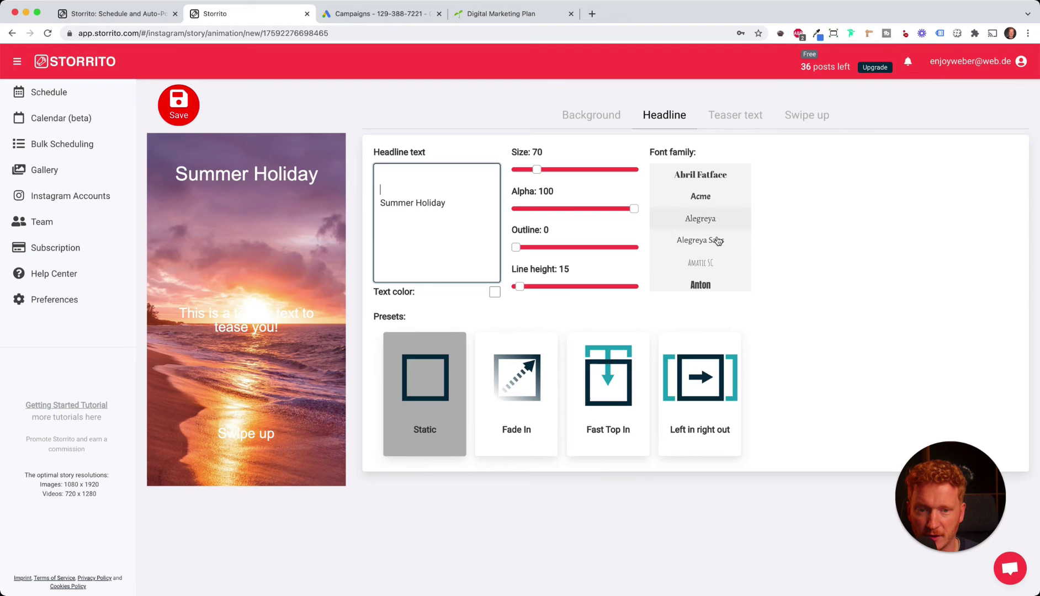
pyautogui.scroll(-5, 717, 243)
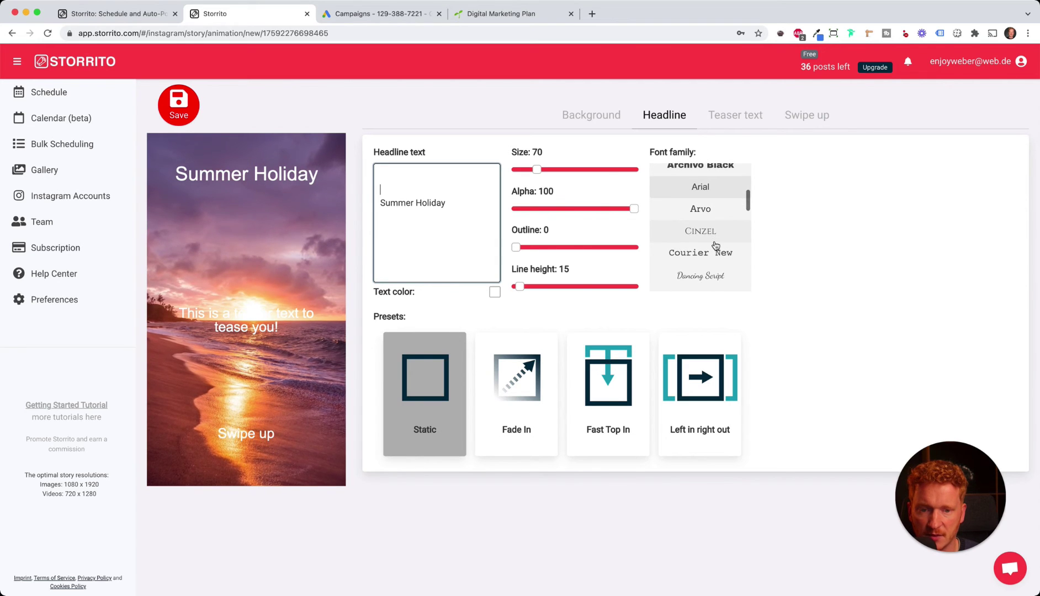
pyautogui.scroll(-10, 715, 244)
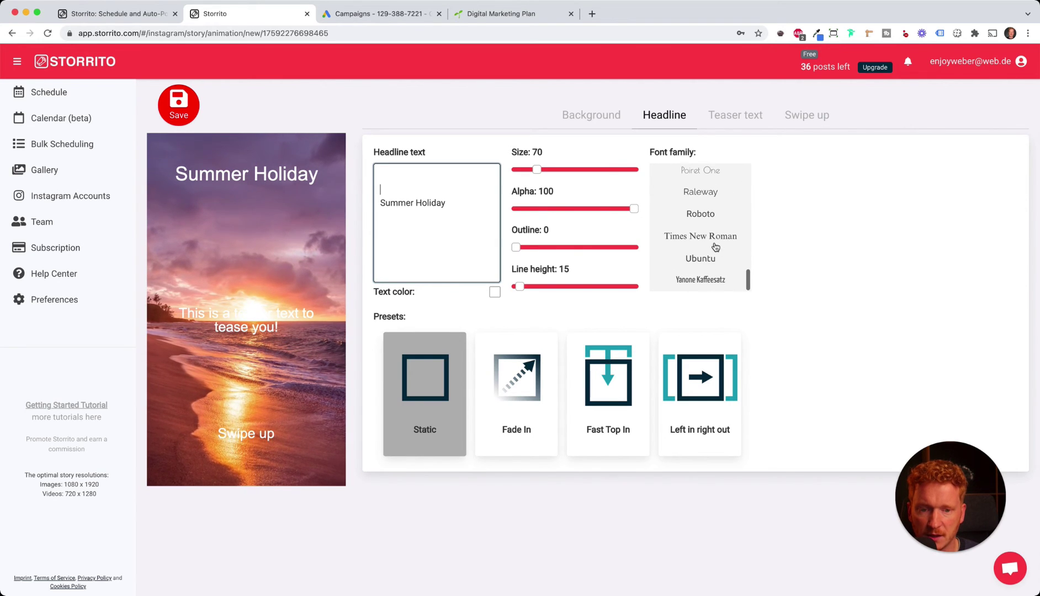
pyautogui.click(616, 395)
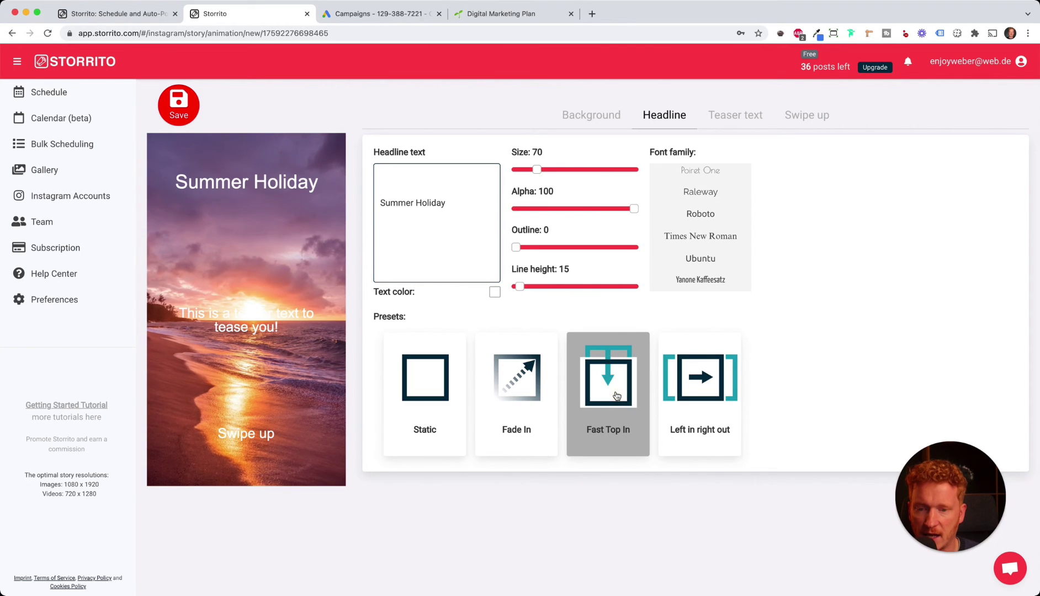
pyautogui.click(703, 387)
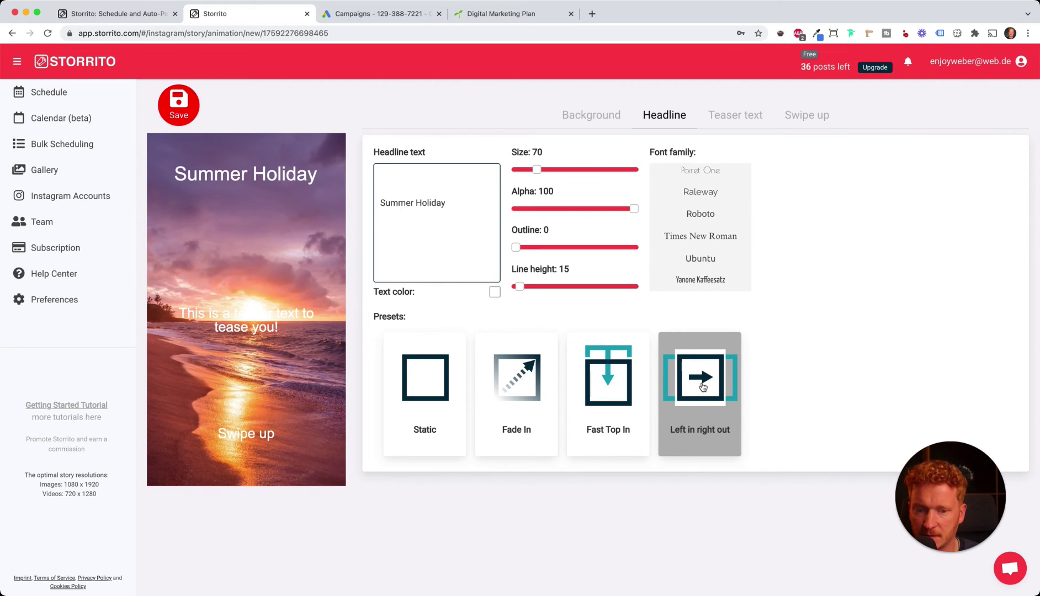
pyautogui.click(703, 387)
pyautogui.click(713, 375)
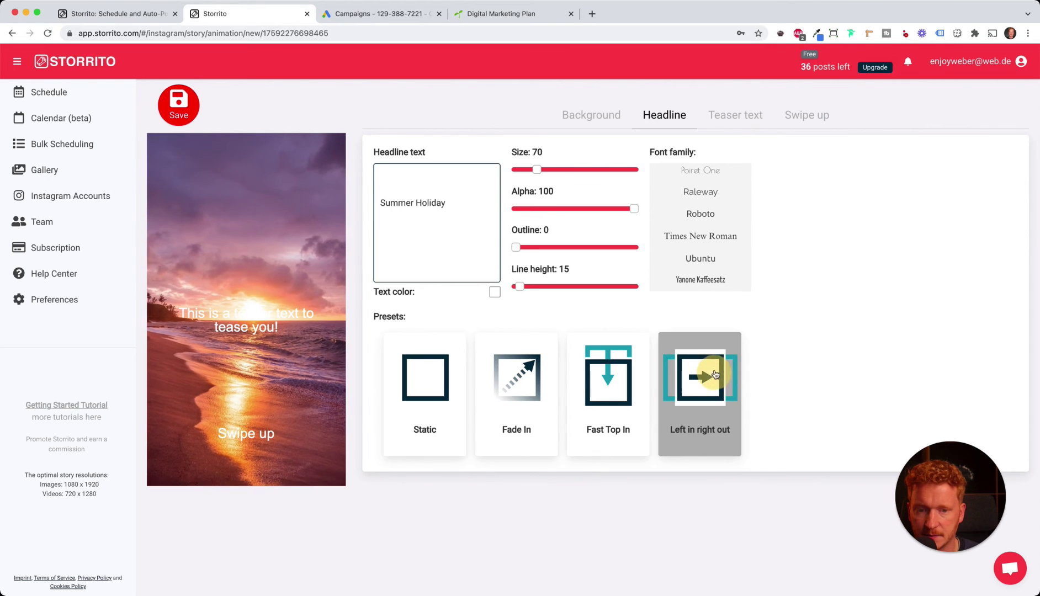
# Replace the teaser text with 'Welcome to Paradies', correcting the 'Pardies' typo.
pyautogui.click(741, 117)
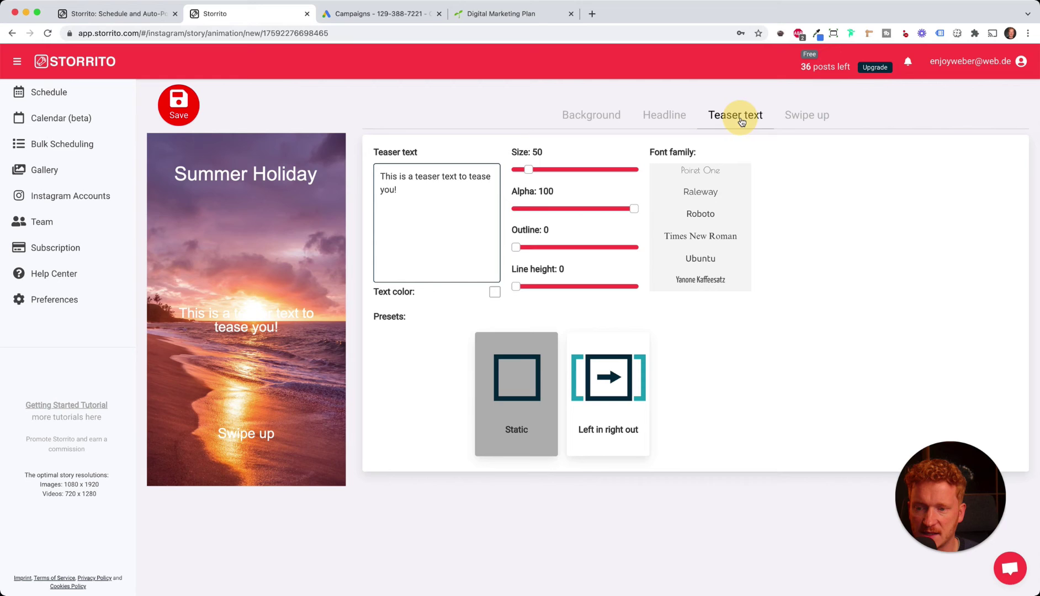
pyautogui.moveTo(448, 206); pyautogui.dragTo(370, 167)
pyautogui.write('W')
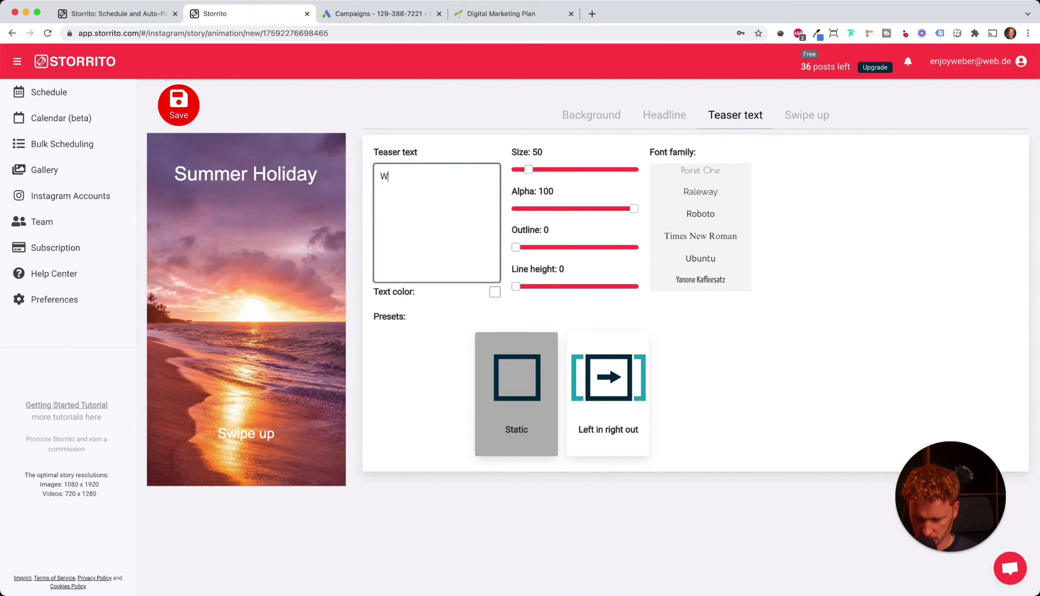
pyautogui.write('elcome to ')
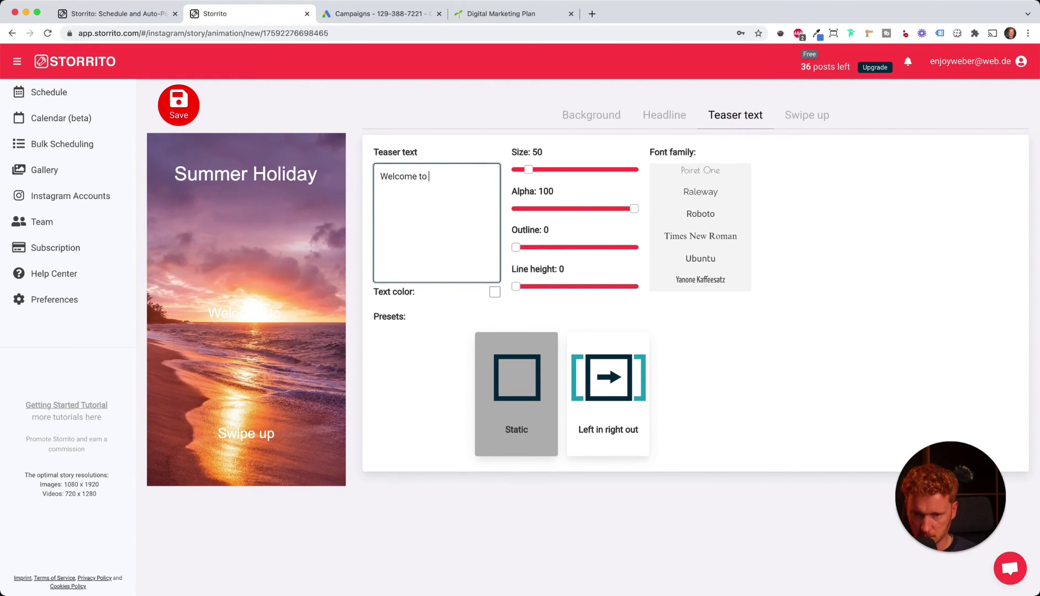
pyautogui.write('Pardies')
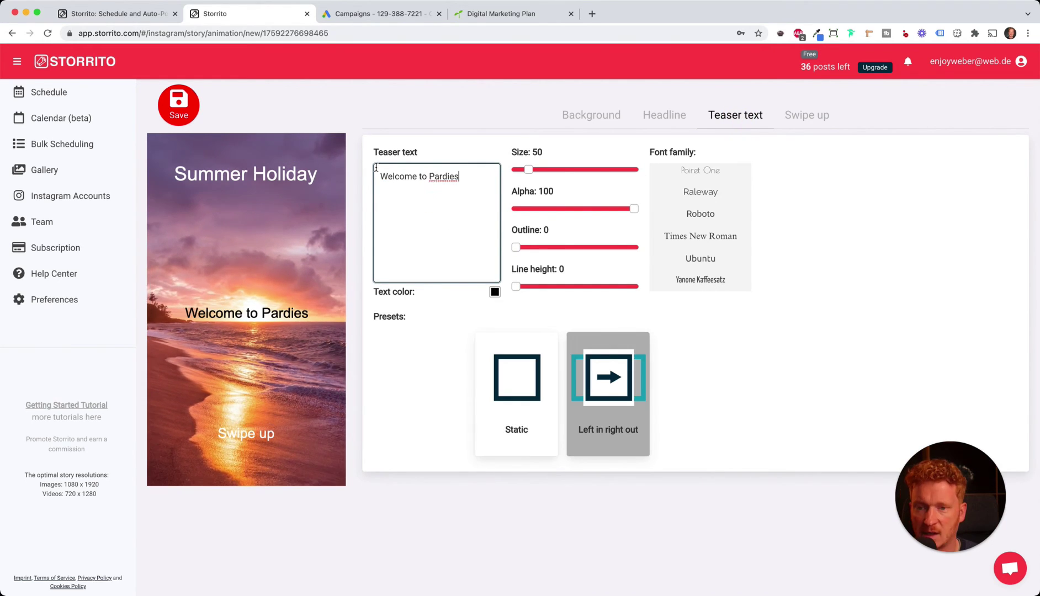
pyautogui.click(443, 176)
pyautogui.write('a')
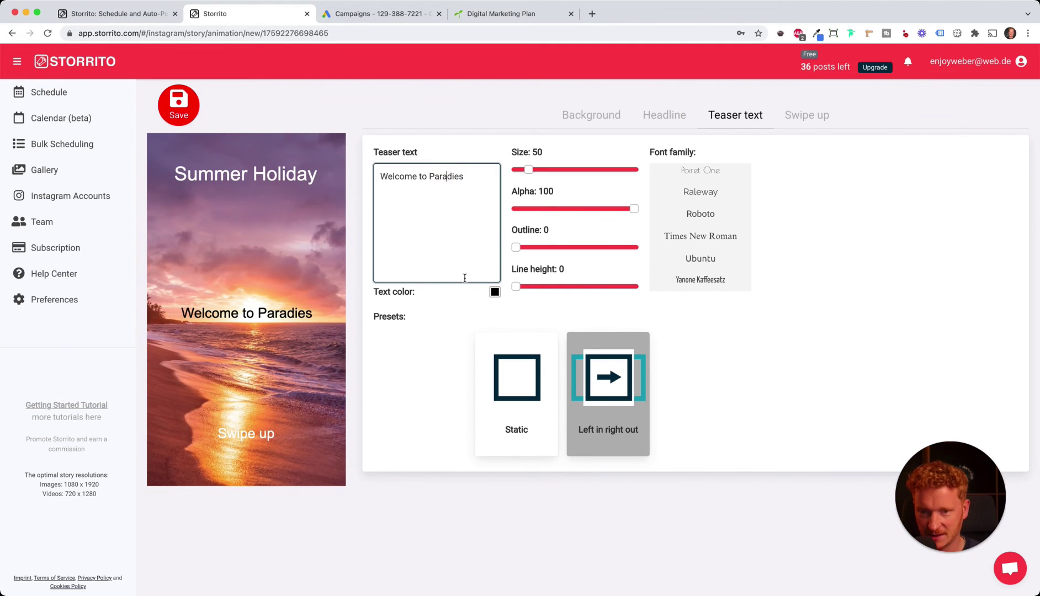
pyautogui.click(448, 297)
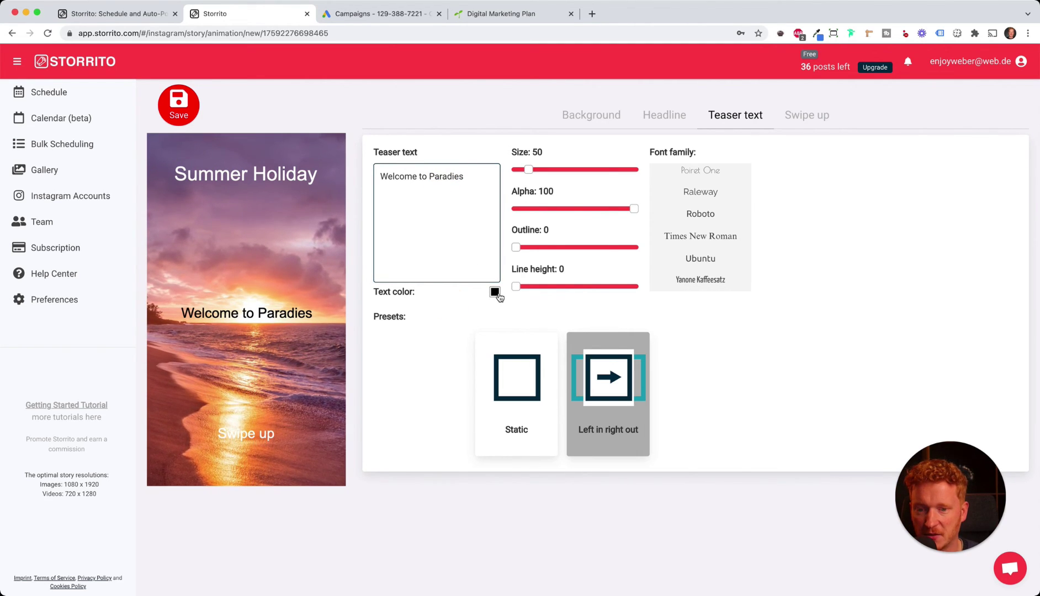
# Make the teaser text dusty red and bring up the swipe-up settings.
pyautogui.click(494, 292)
pyautogui.click(511, 185)
pyautogui.click(807, 115)
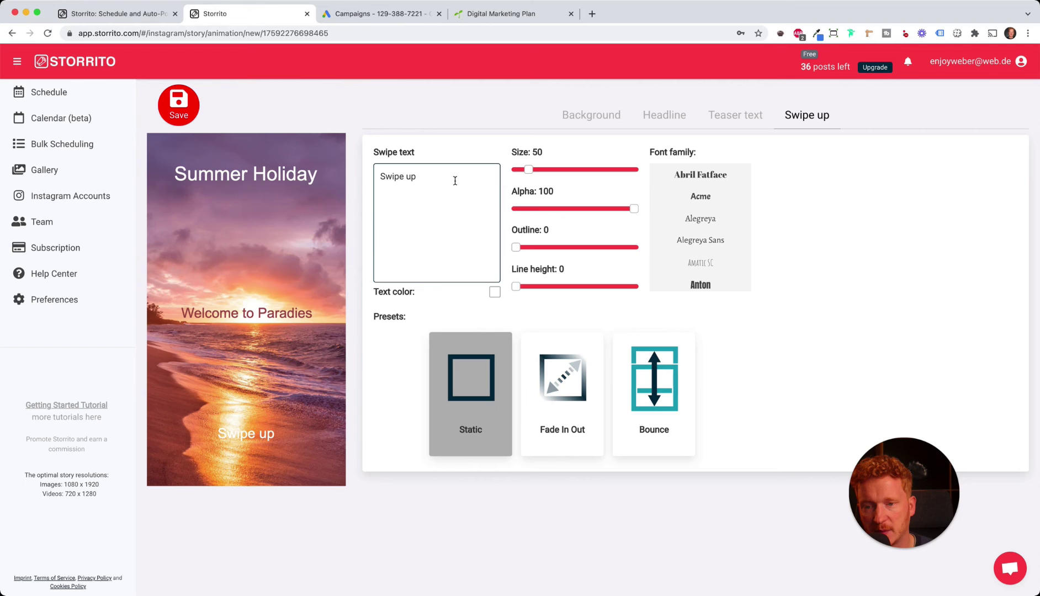
# Delete the swipe-up text and check that the Background still uses Zoom In.
pyautogui.press('super+a')
pyautogui.press('BackSpace')
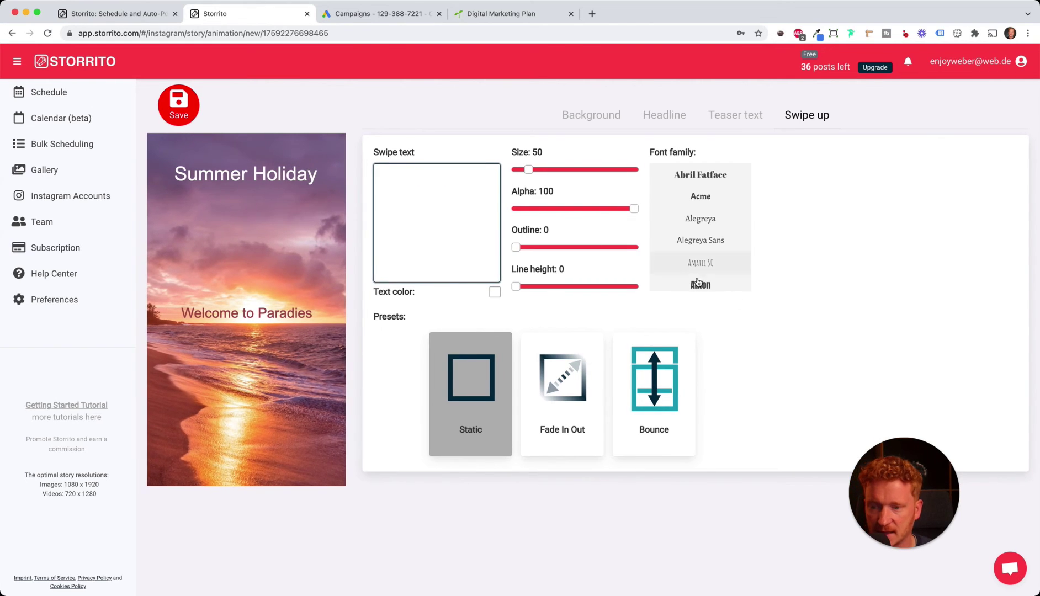
pyautogui.click(603, 118)
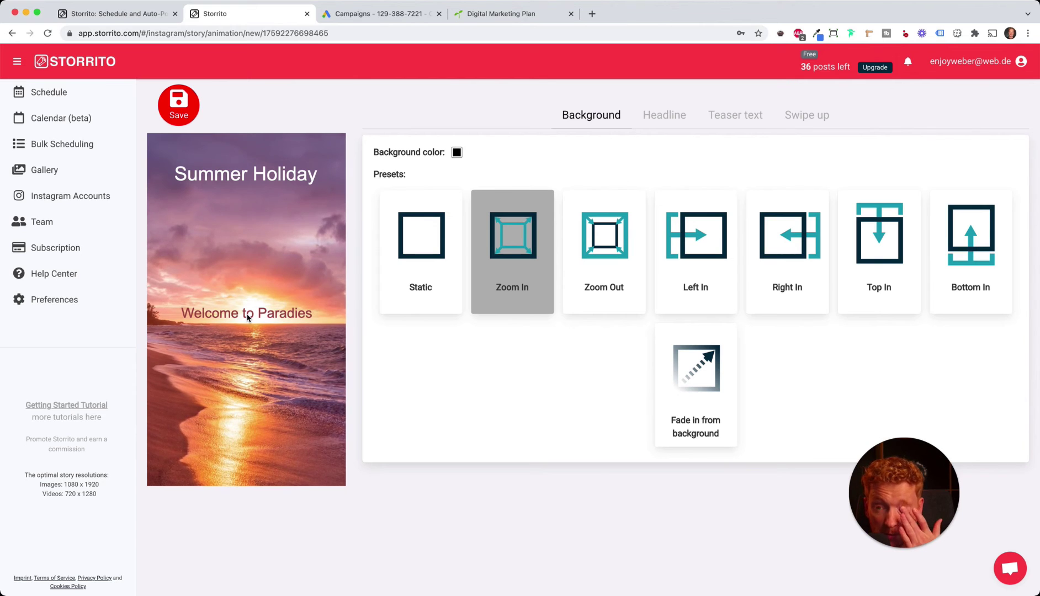
# Save the animated story and convert the rendered sunset template into a video.
pyautogui.click(186, 114)
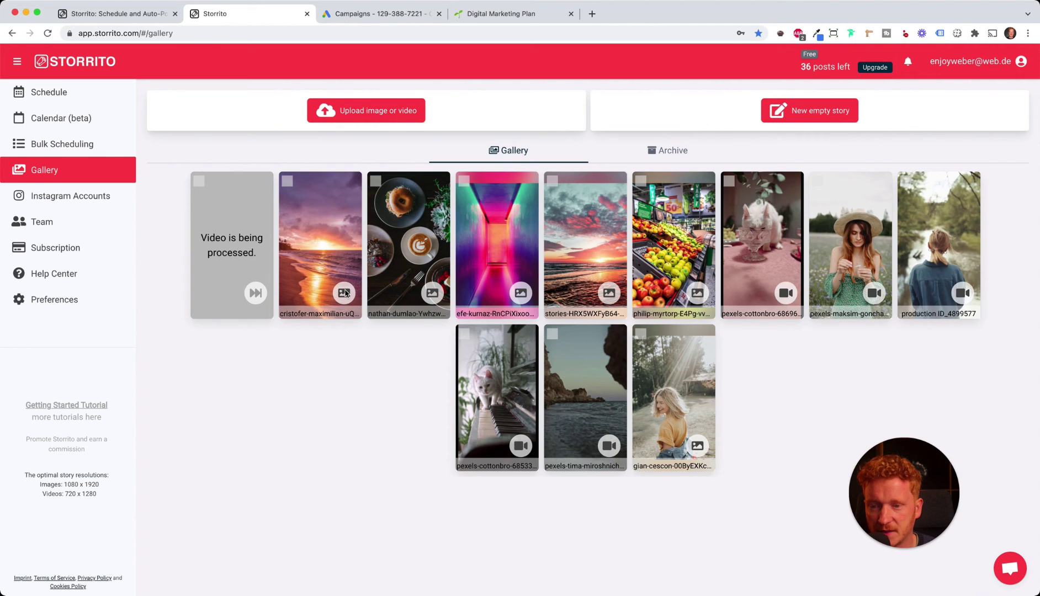
pyautogui.click(252, 237)
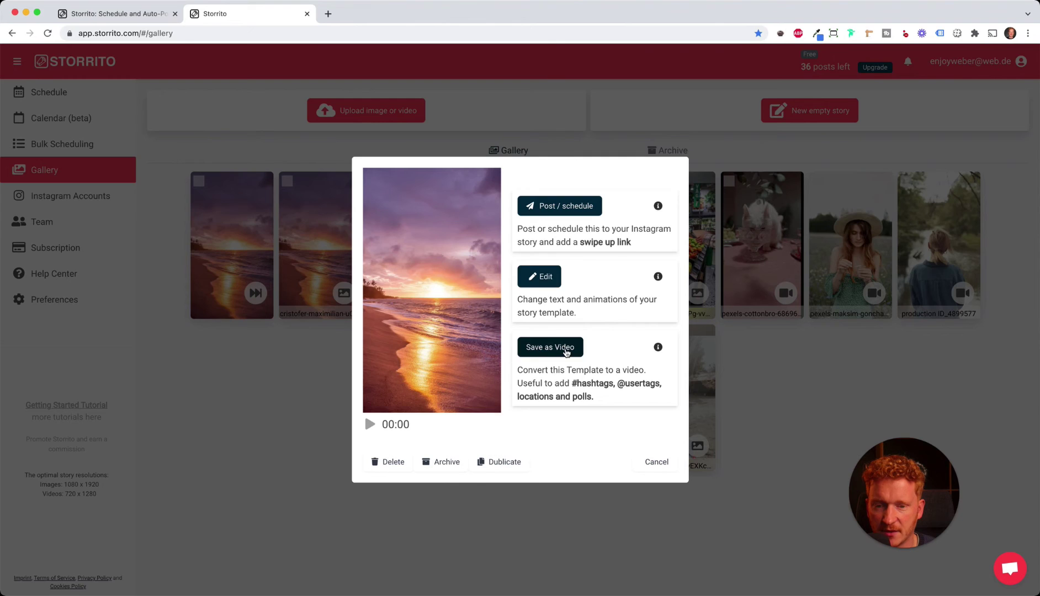
pyautogui.click(566, 352)
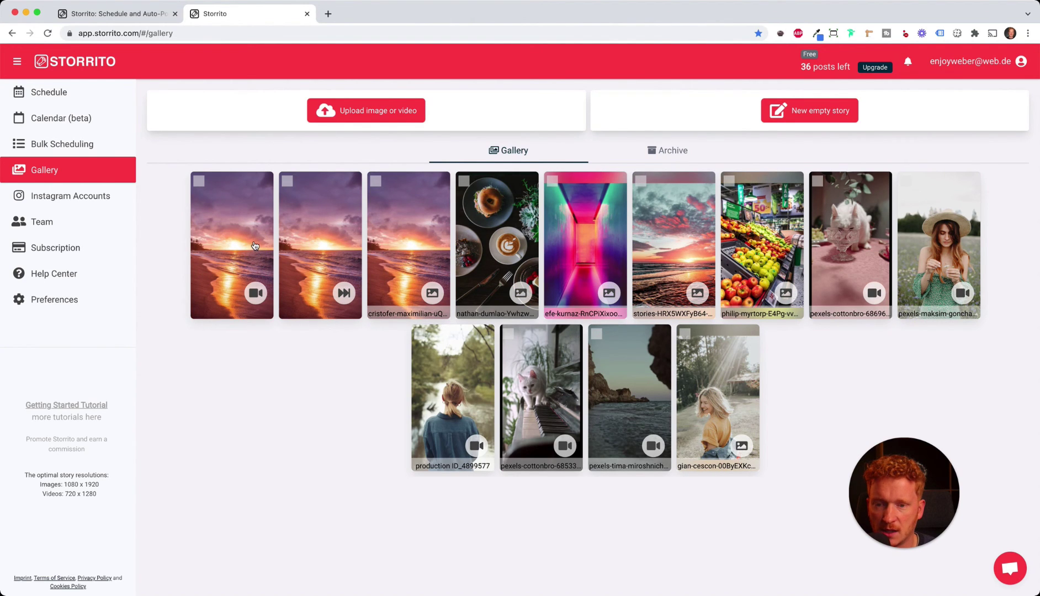
# Open the new sunset video for editing, add a #SUMMER hashtag sticker, and save it.
pyautogui.click(254, 245)
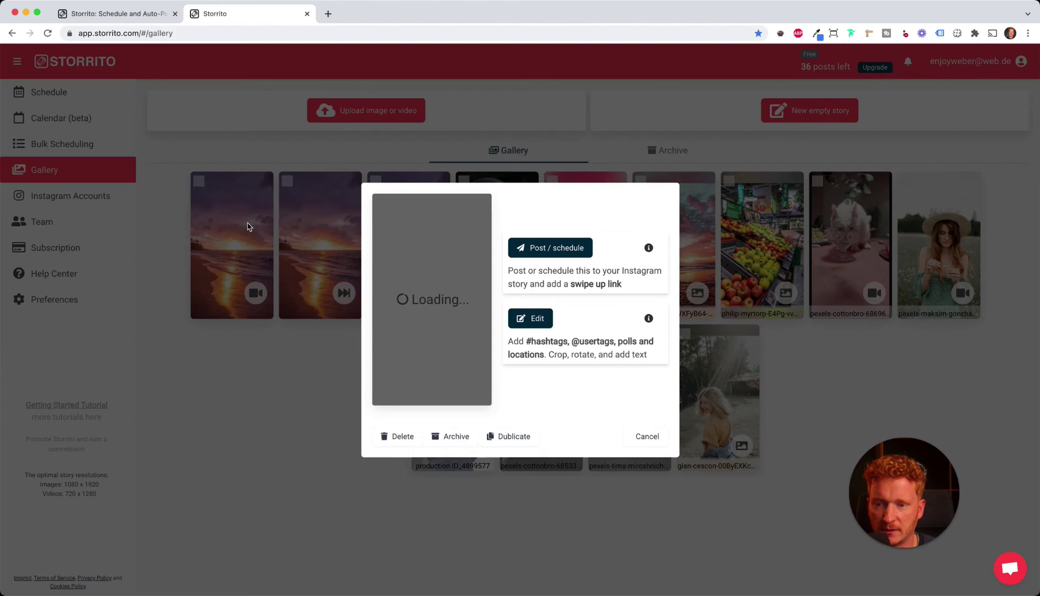
pyautogui.click(536, 323)
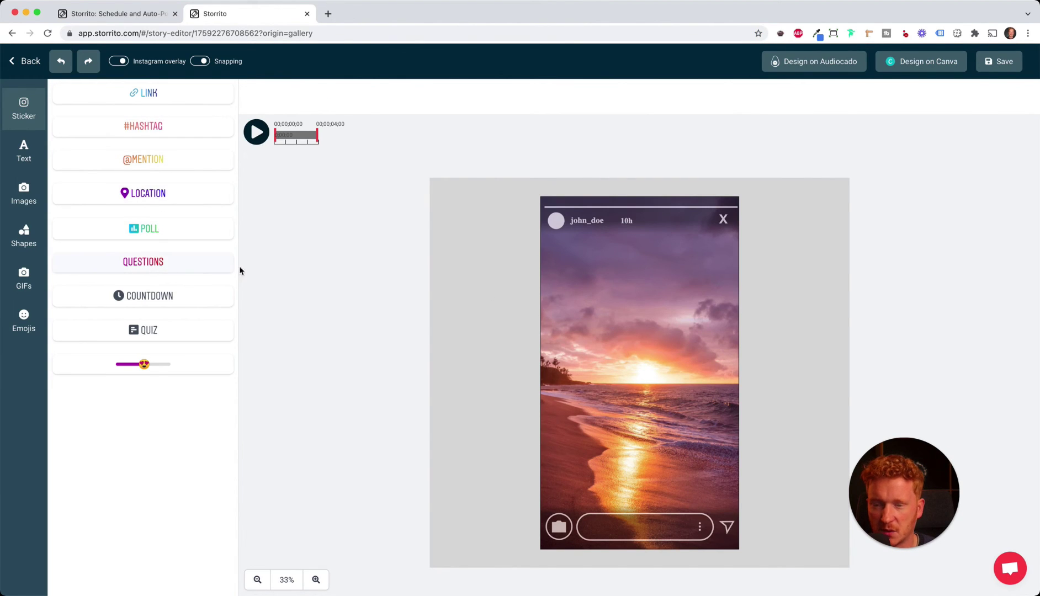
pyautogui.click(1008, 65)
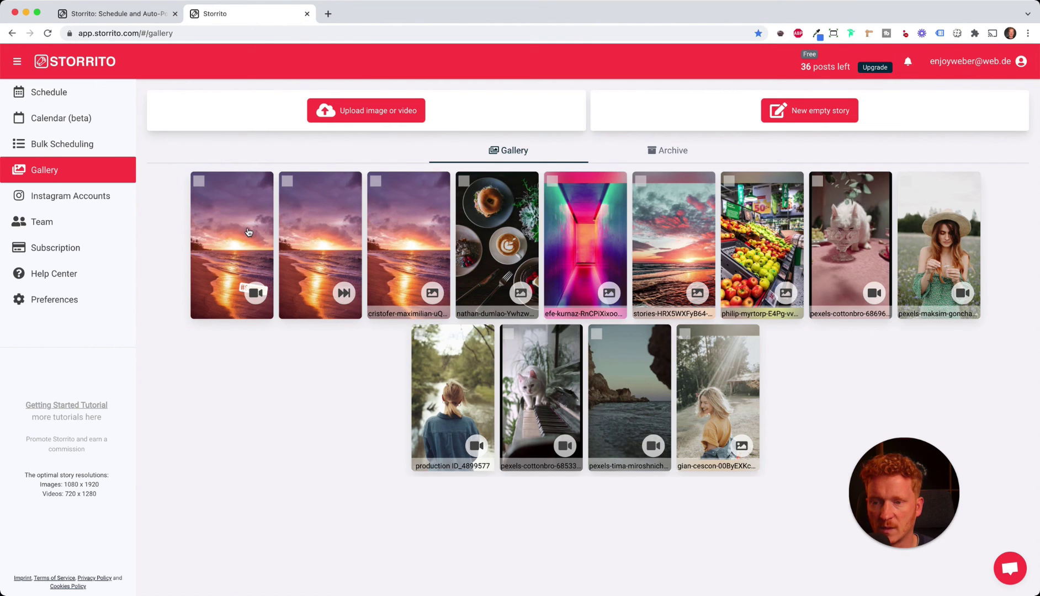
# Post the #SUMMER story immediately, also sharing it to Facebook.
pyautogui.click(248, 232)
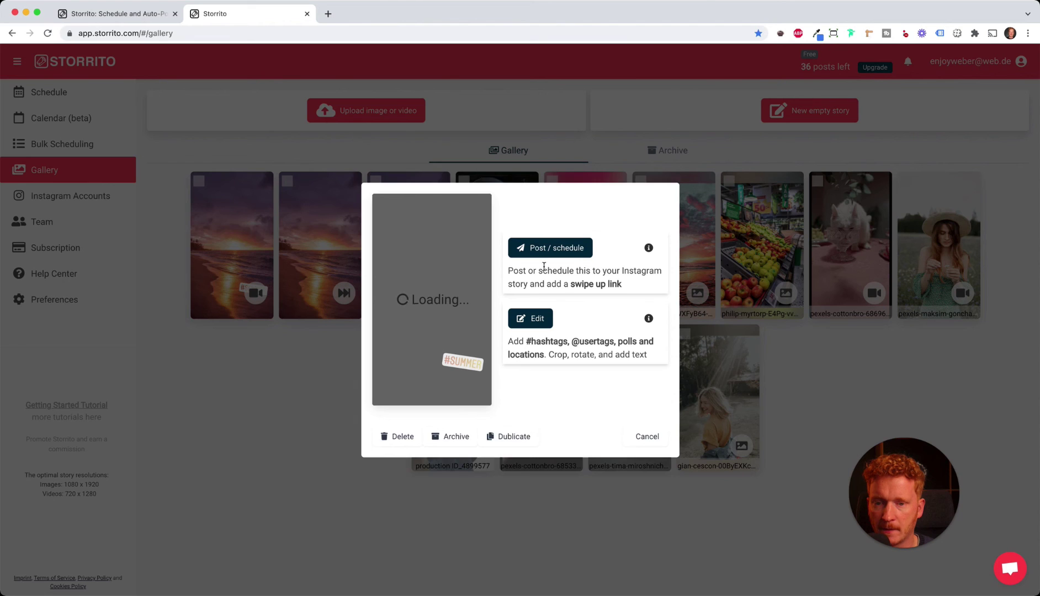
pyautogui.click(550, 248)
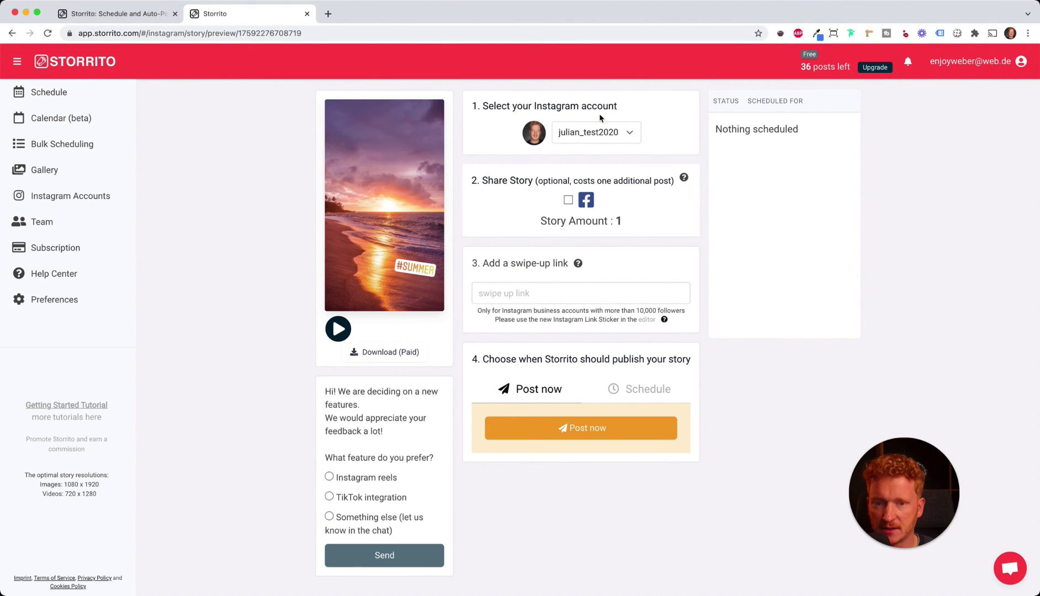
pyautogui.click(569, 202)
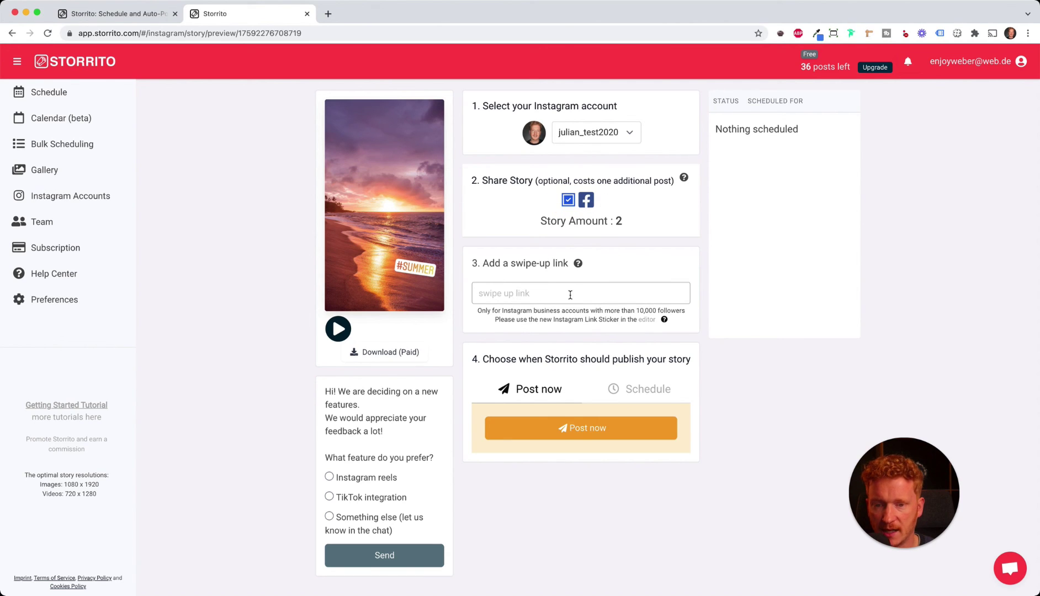
pyautogui.moveTo(637, 311); pyautogui.dragTo(684, 311)
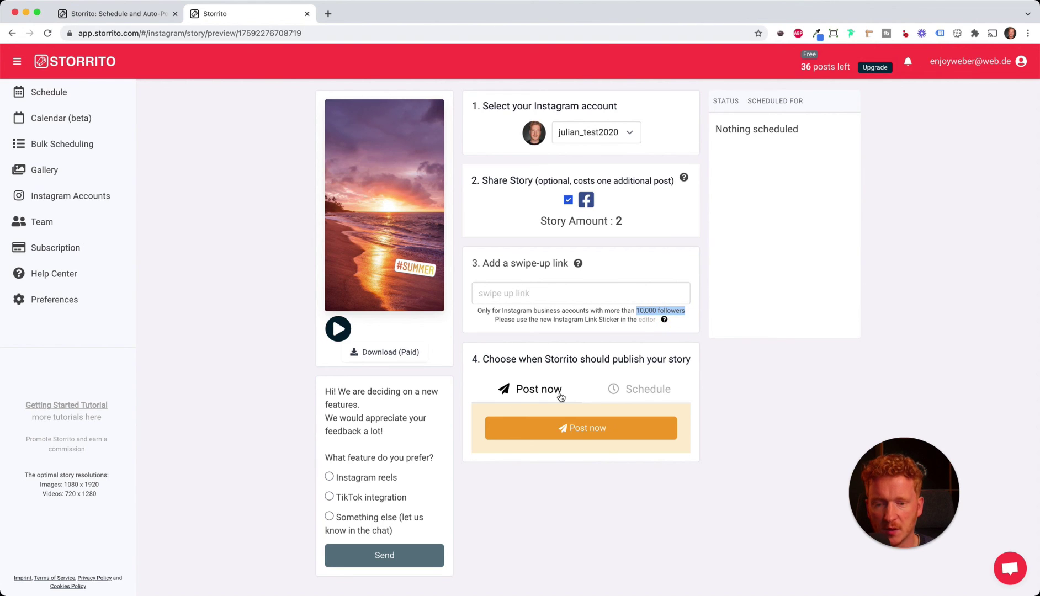
pyautogui.click(643, 399)
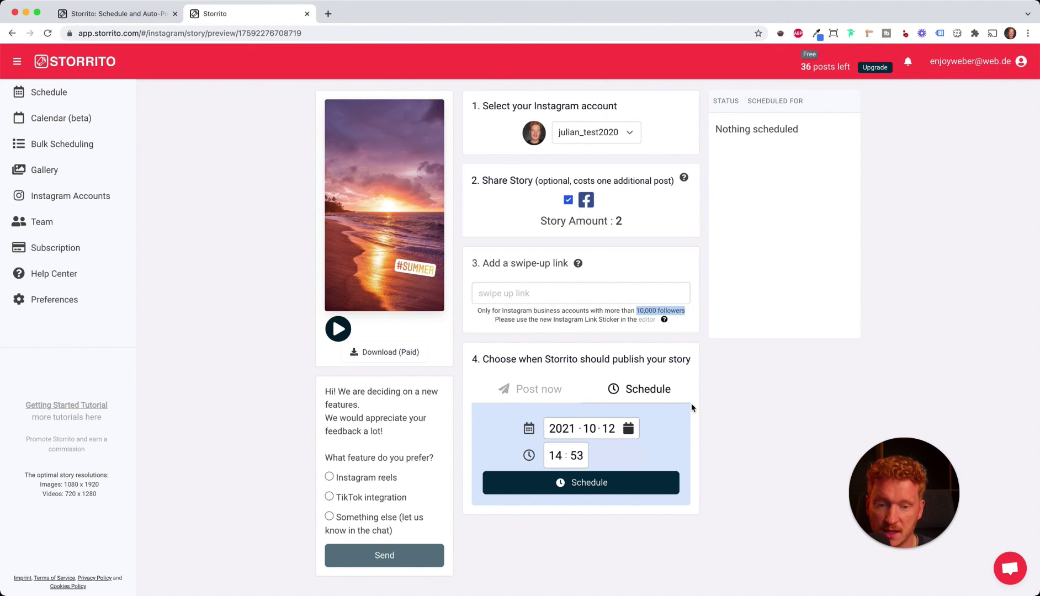
pyautogui.click(553, 390)
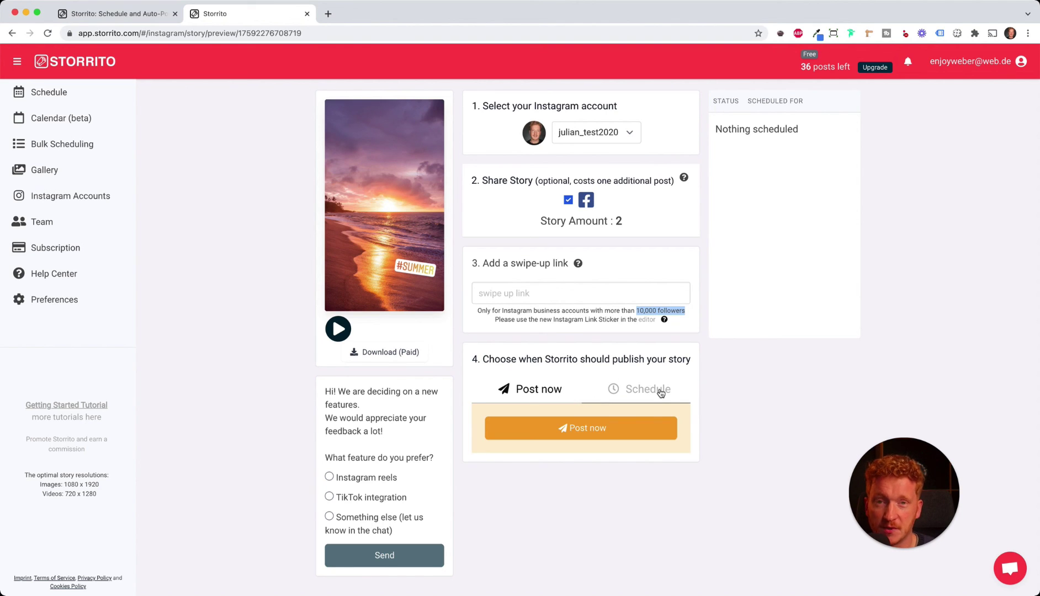
pyautogui.click(614, 430)
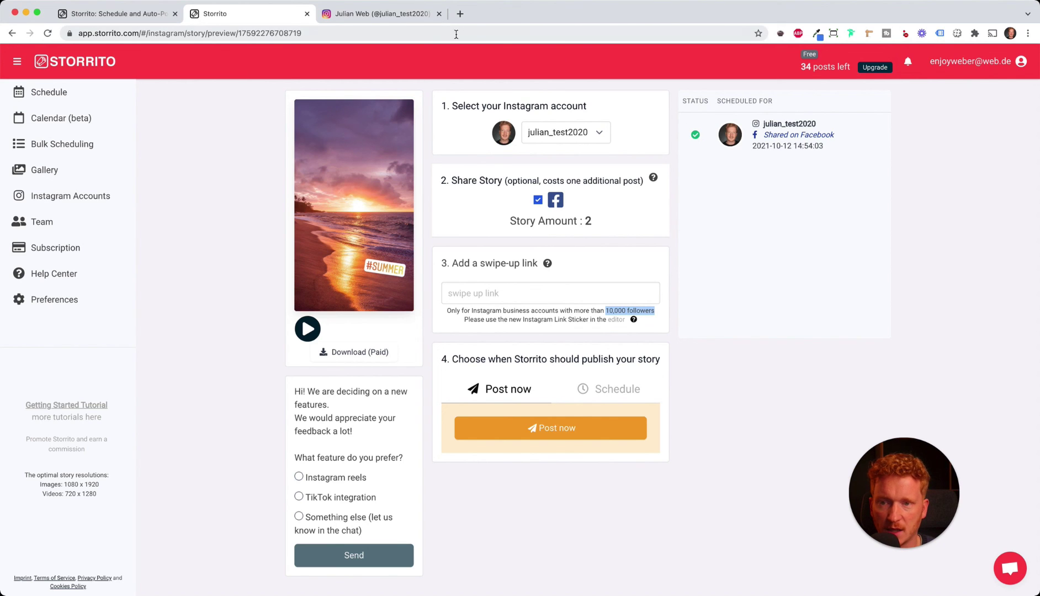
# Reload the Instagram profile and play the newly posted #SUMMER story.
pyautogui.click(399, 21)
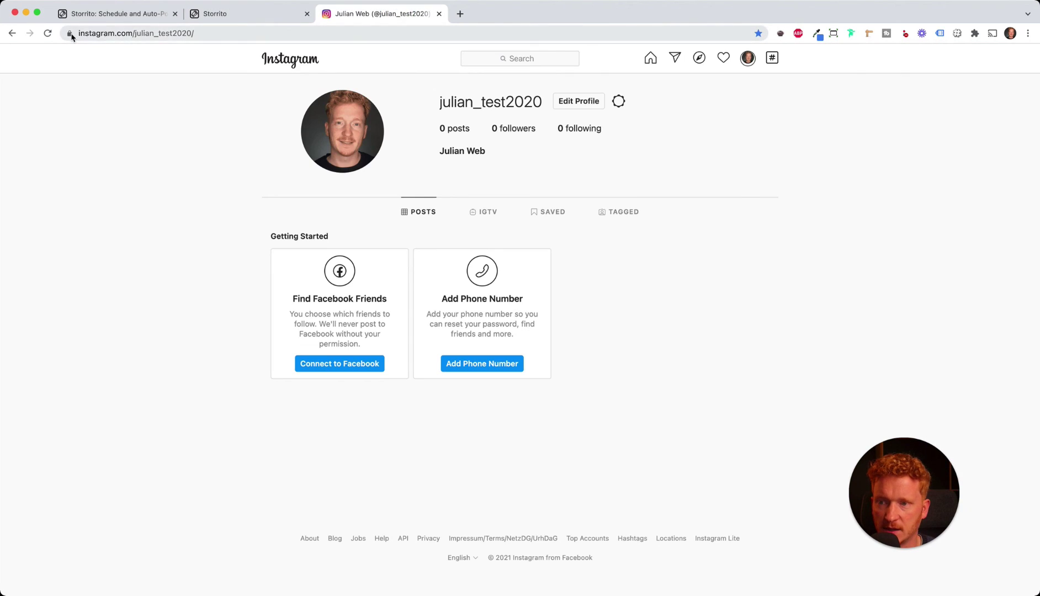
pyautogui.click(48, 33)
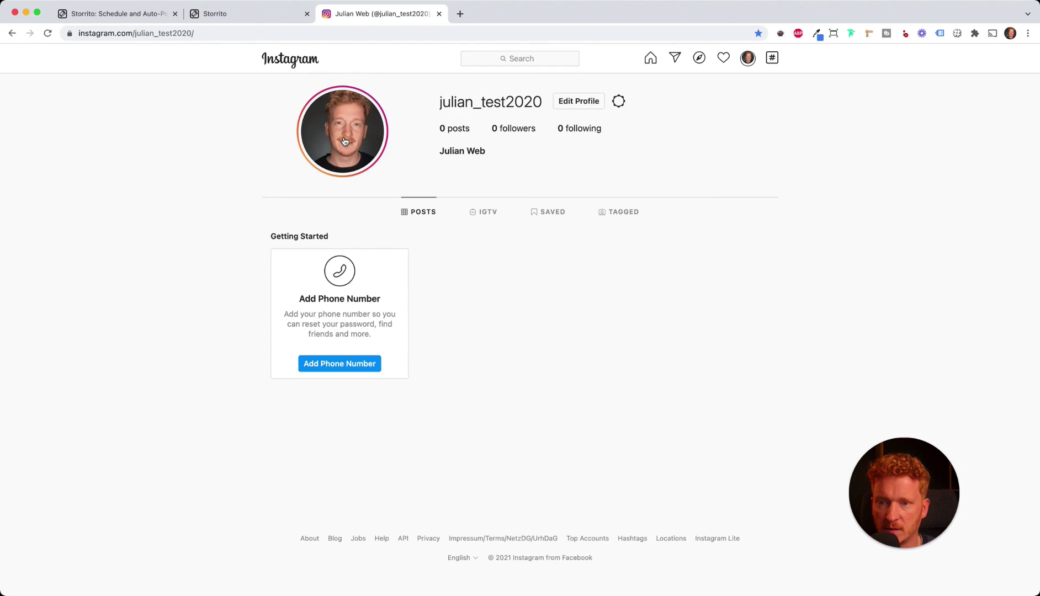
pyautogui.click(358, 149)
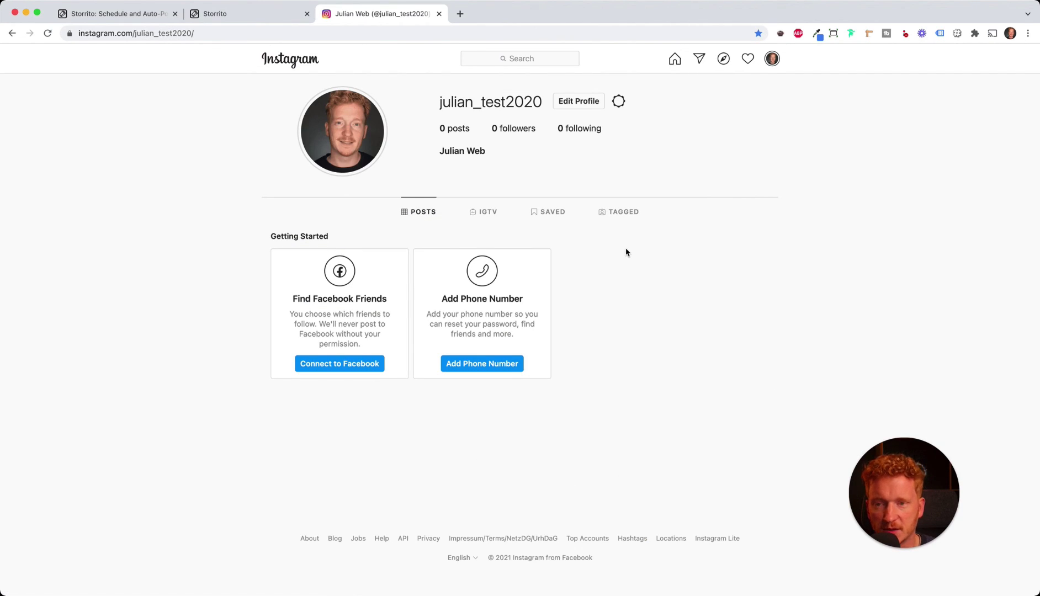
# Return from the Instagram profile to the Storrito homepage in the first browser tab.
pyautogui.click(135, 19)
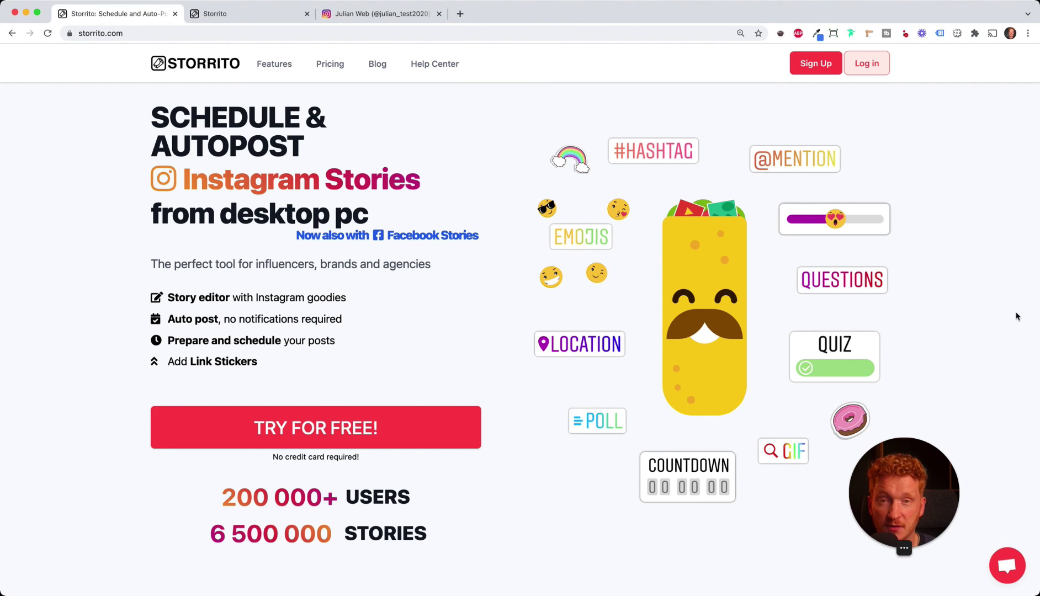